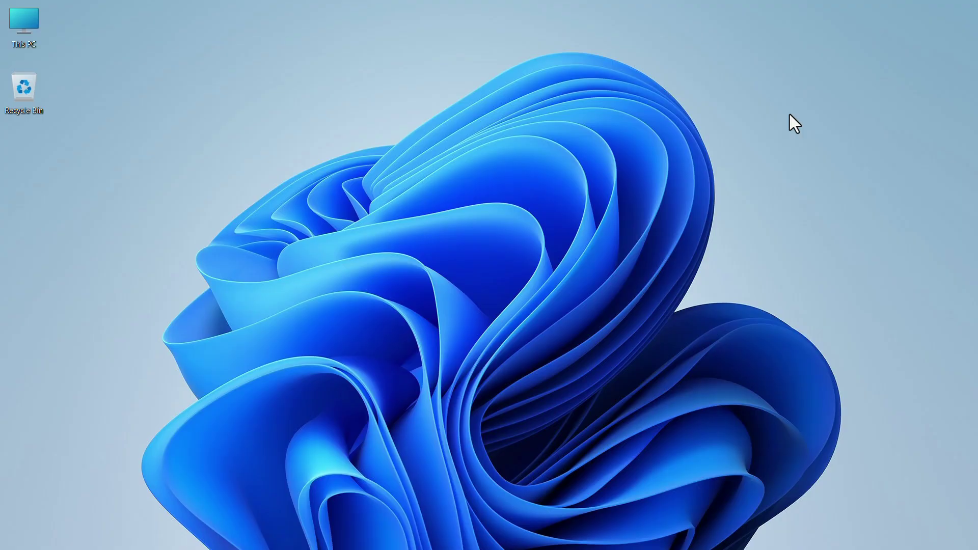
Maximize Chrome and open Google Docs from the Google apps menu
click(745, 534)
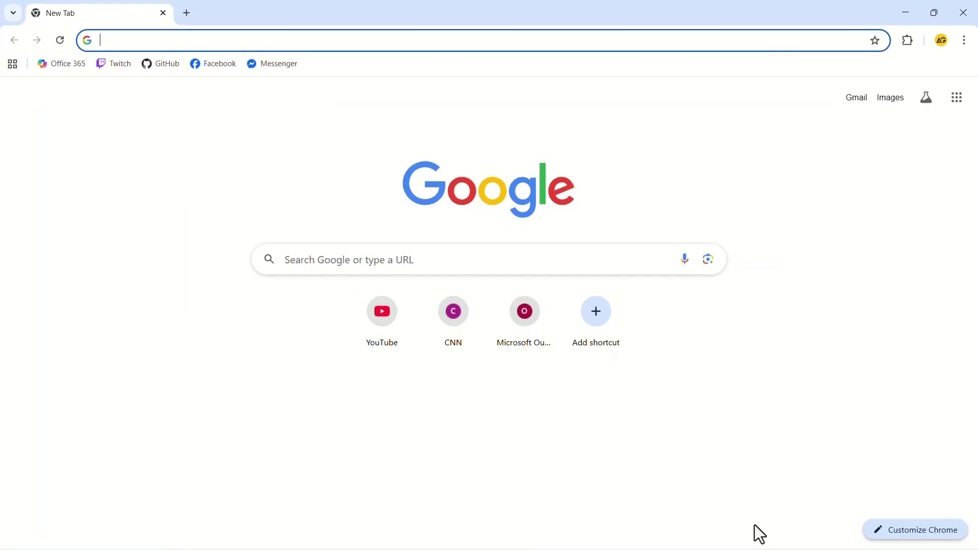
click(957, 104)
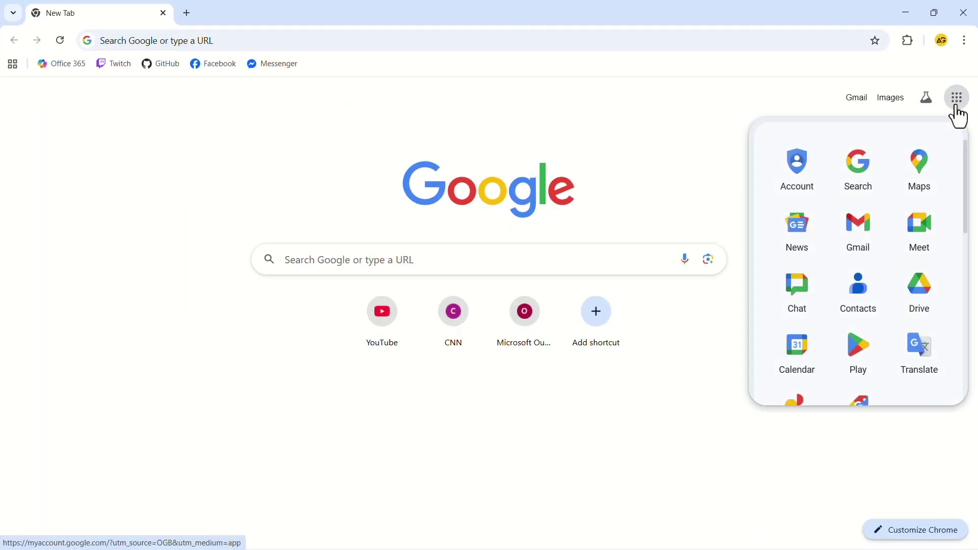
scroll(862, 201, down, 3)
click(861, 321)
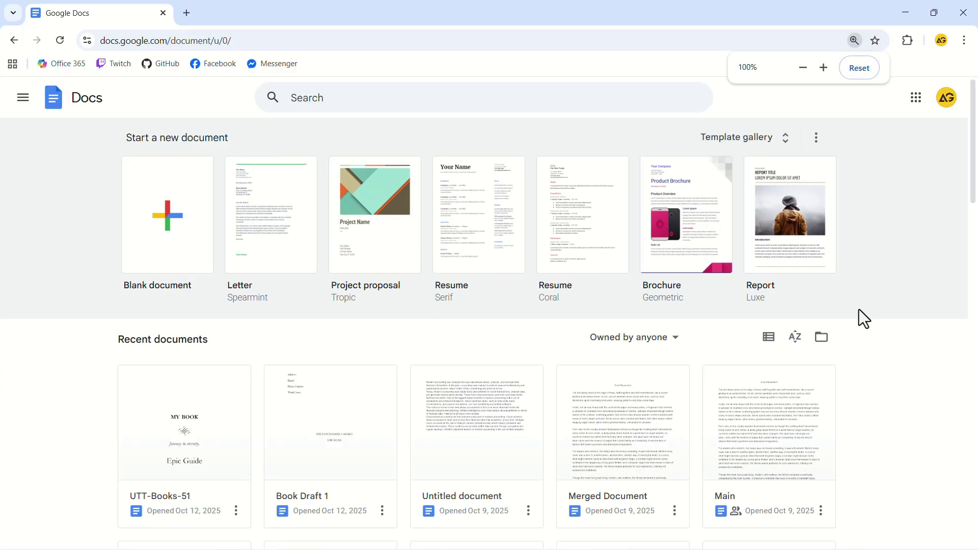
Create a blank document and set its line spacing to 1.5
click(198, 243)
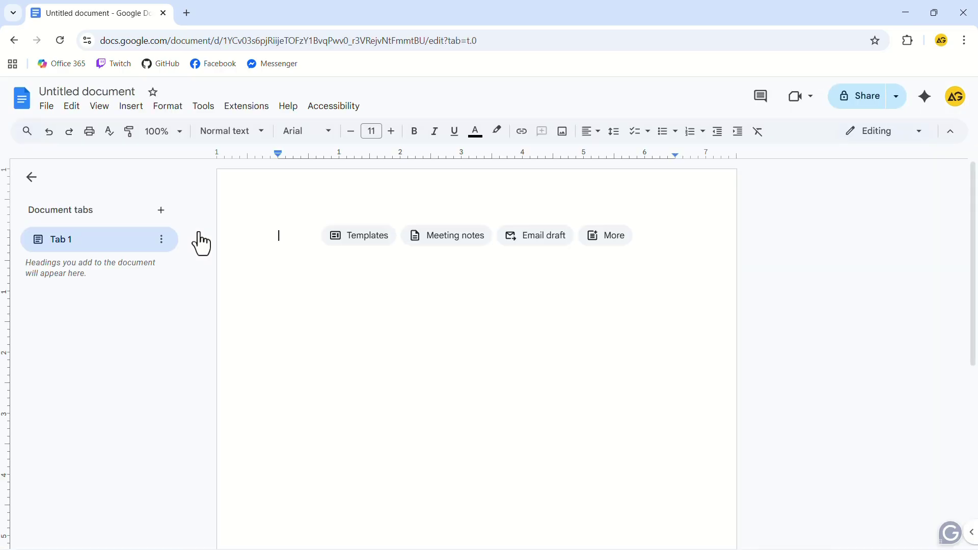
click(177, 108)
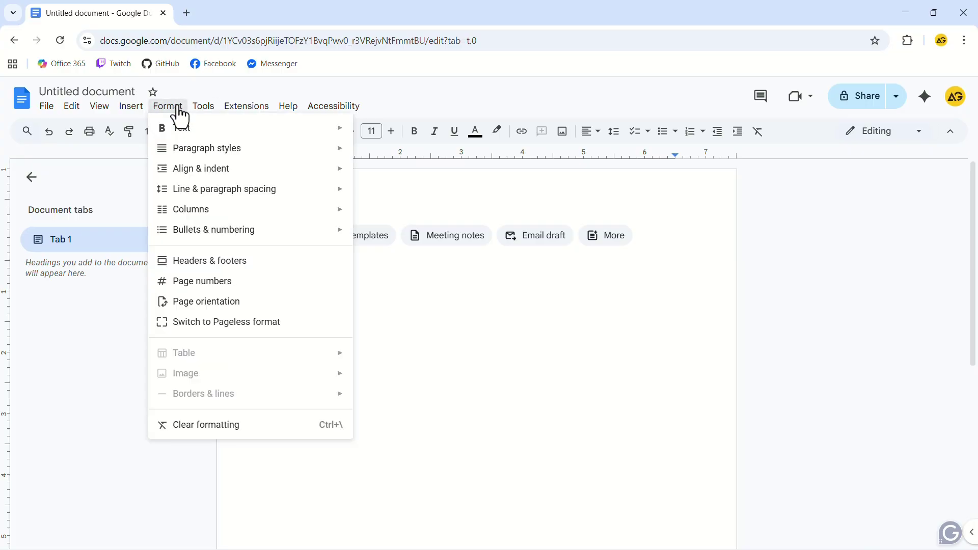
mouse_move(211, 194)
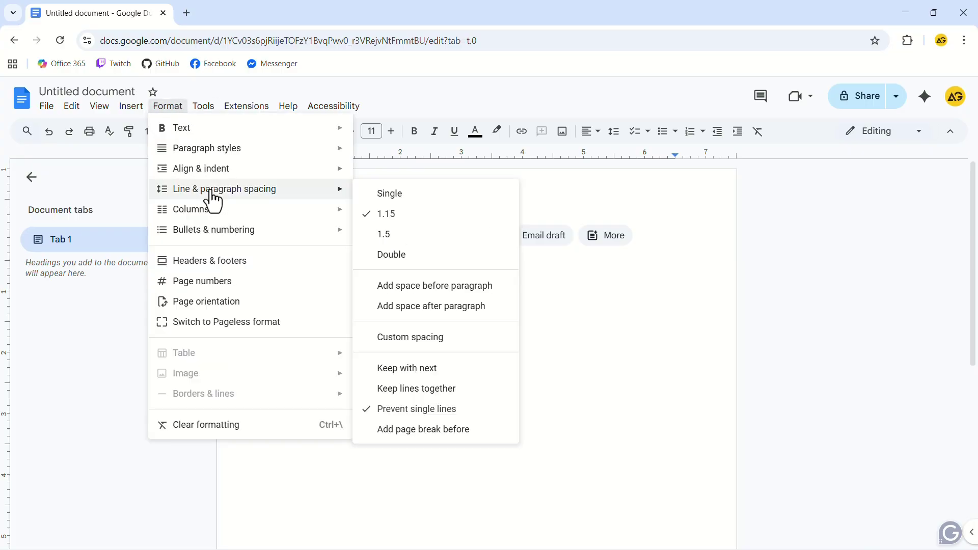
click(404, 235)
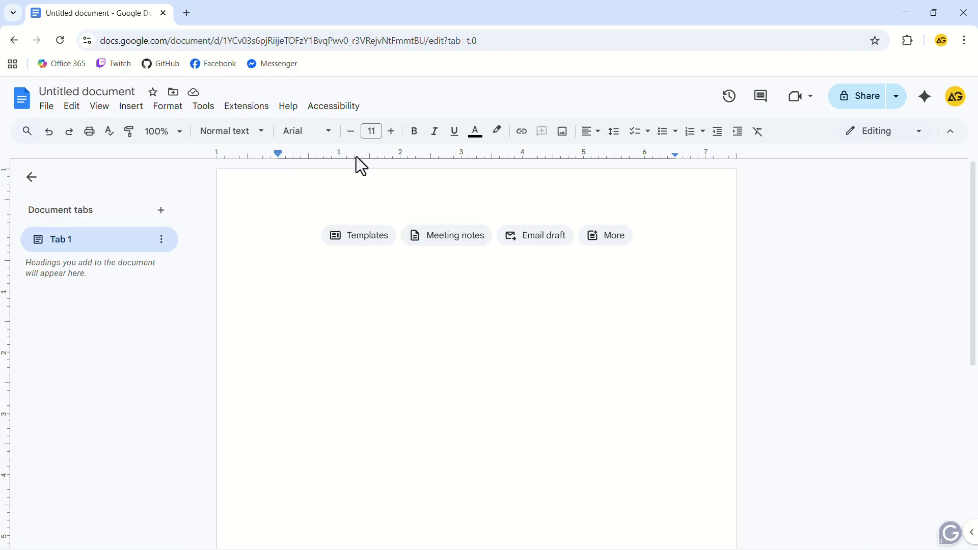
Set the text font to Times New Roman at size 12
click(329, 135)
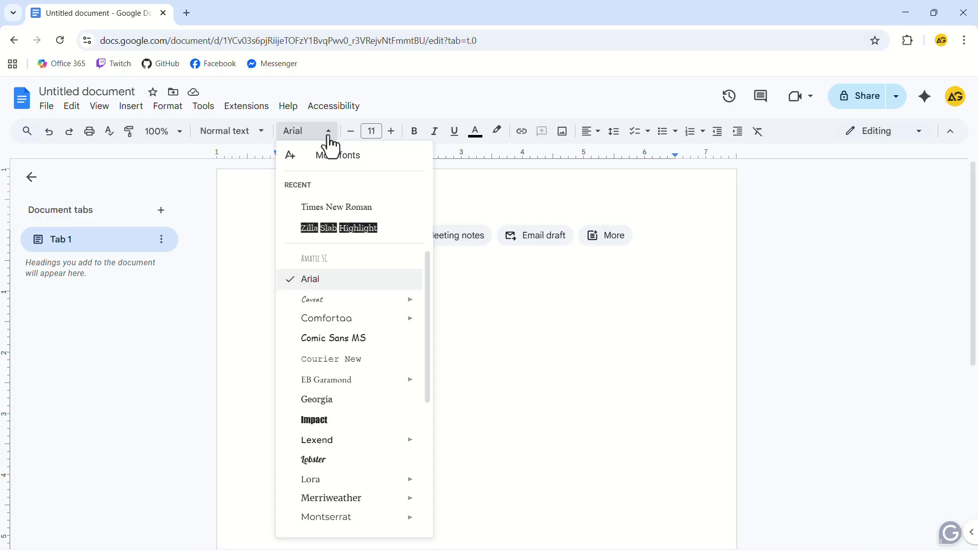
click(342, 208)
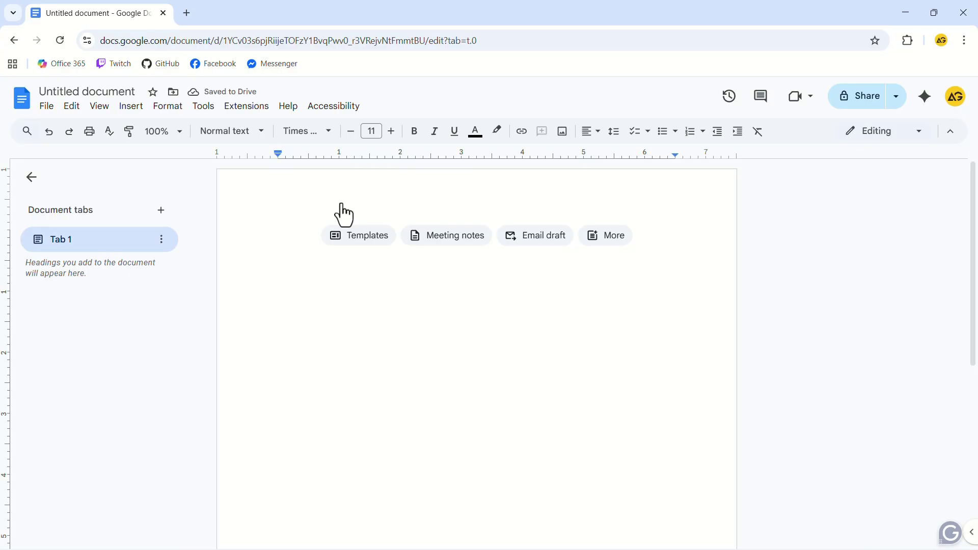
click(392, 133)
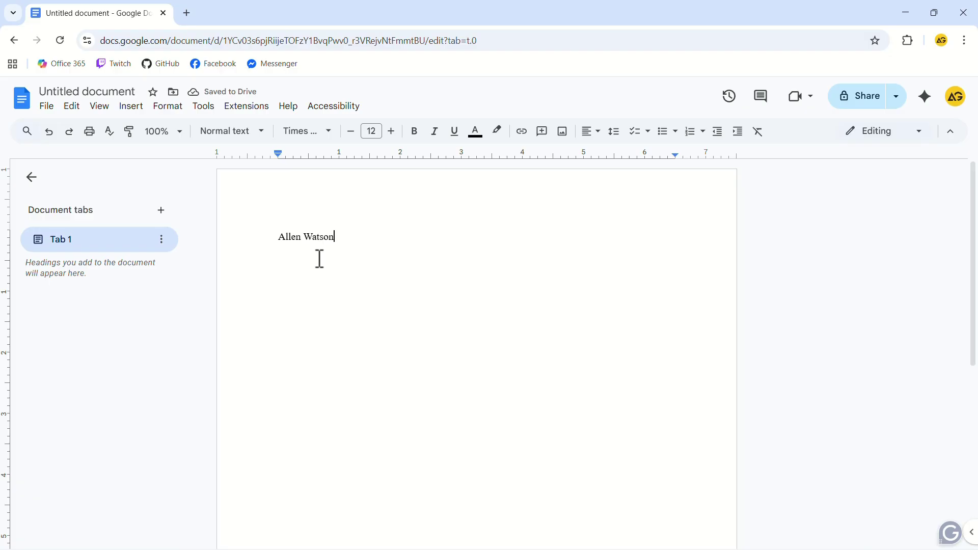
Type the heading lines: student's name, instructor's name with course CSE-102, and 12 June 2026
key(Return)
text(Dr. Bruce Wayene )
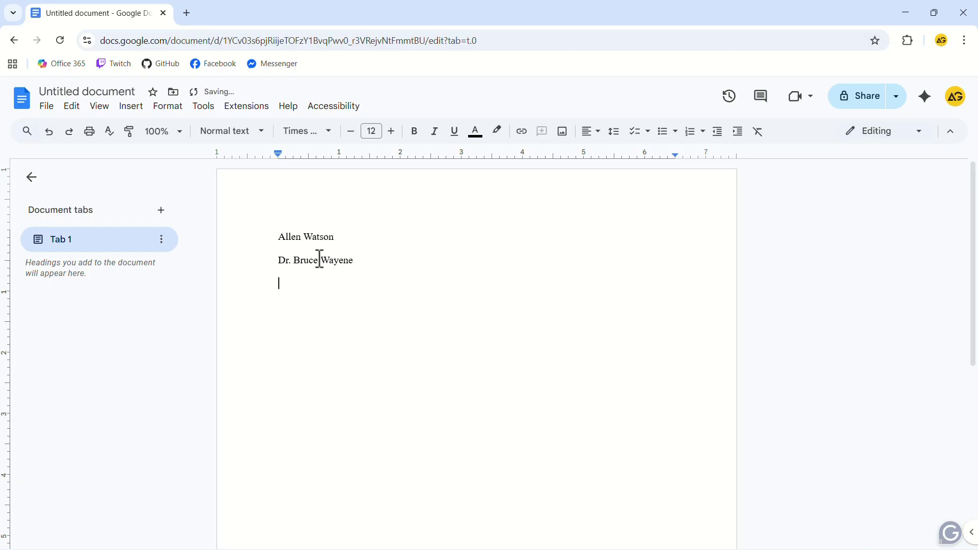
text(CSE-102)
key(Return)
text(12 June 2026)
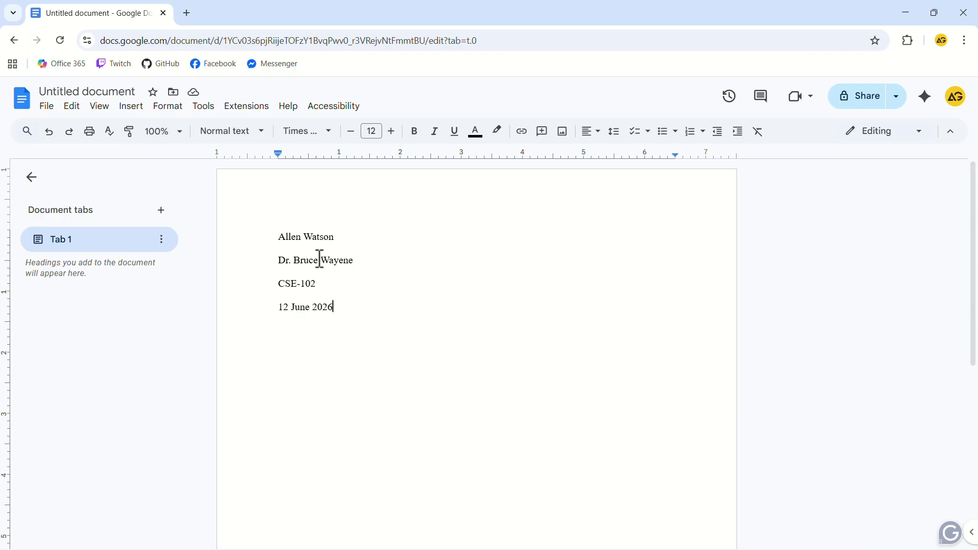
Insert page numbers into the header, starting at 1
double_click(447, 184)
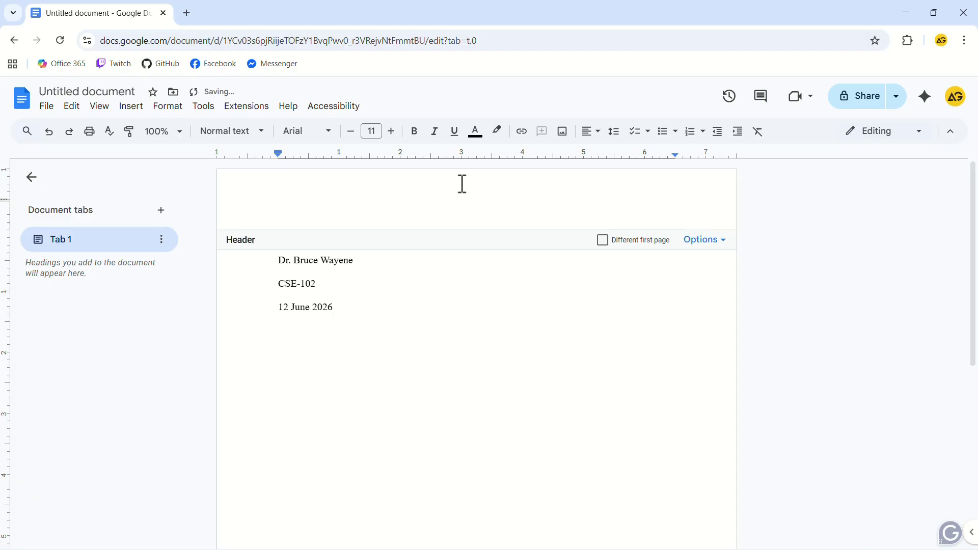
click(698, 253)
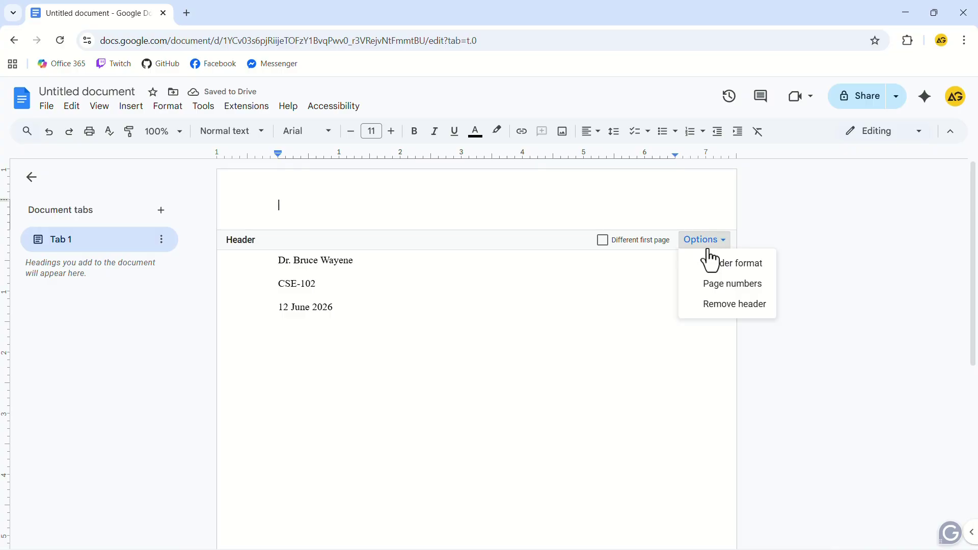
click(719, 283)
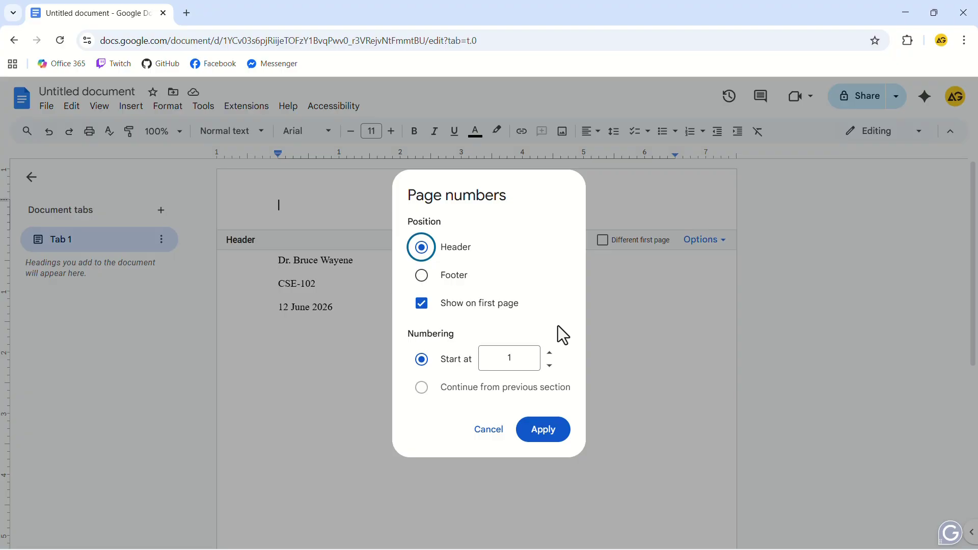
click(545, 431)
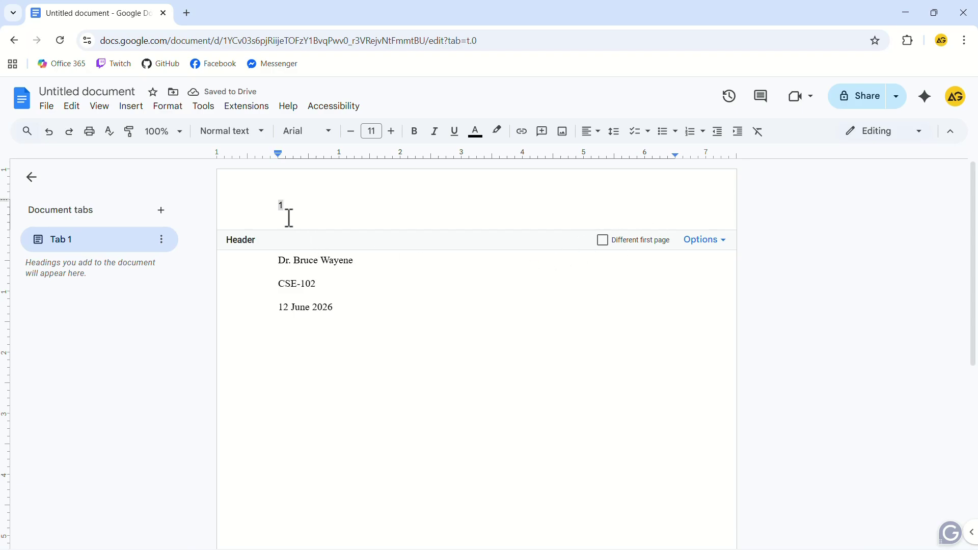
Right-align the header page number and type the student's surname before it
drag(278, 204, 294, 206)
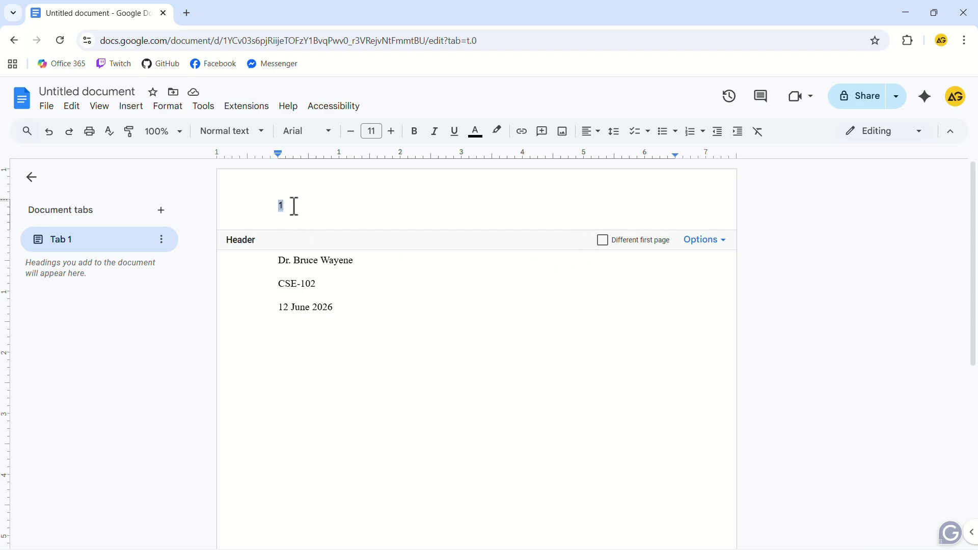
click(596, 132)
click(627, 156)
key(Left)
text(Watson)
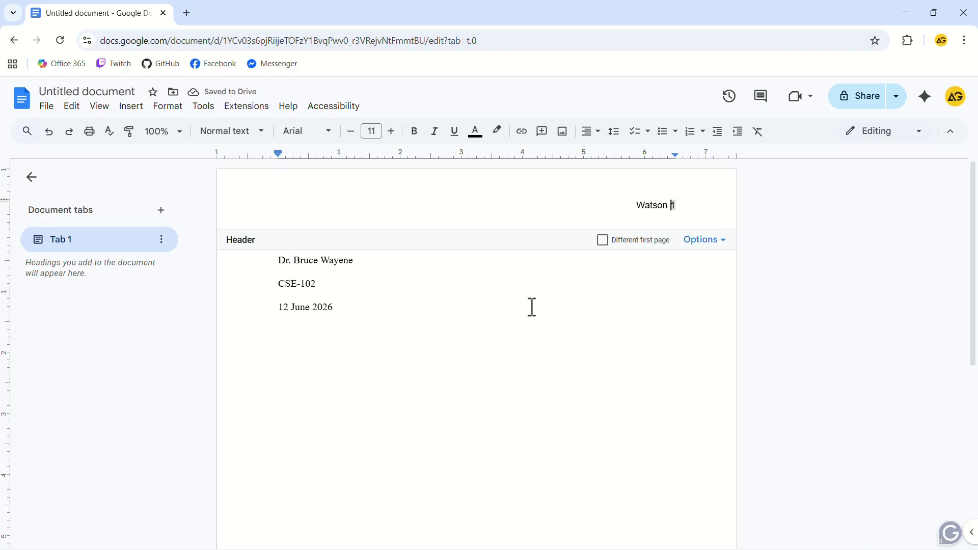
Set the whole header line to Times New Roman
triple_click(653, 205)
click(323, 134)
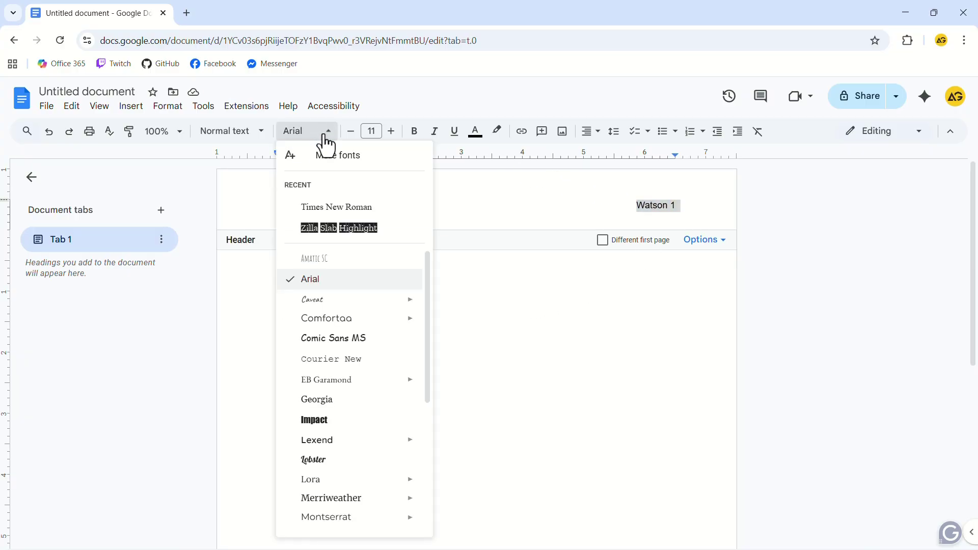
click(350, 211)
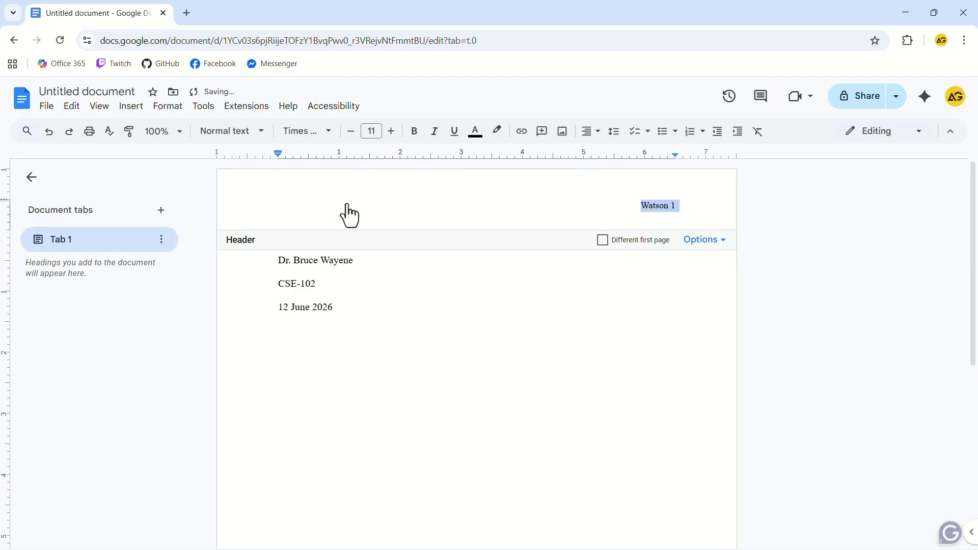
Add the centered title 'Format a MLA Style Document in Google Docs' below the date
click(380, 310)
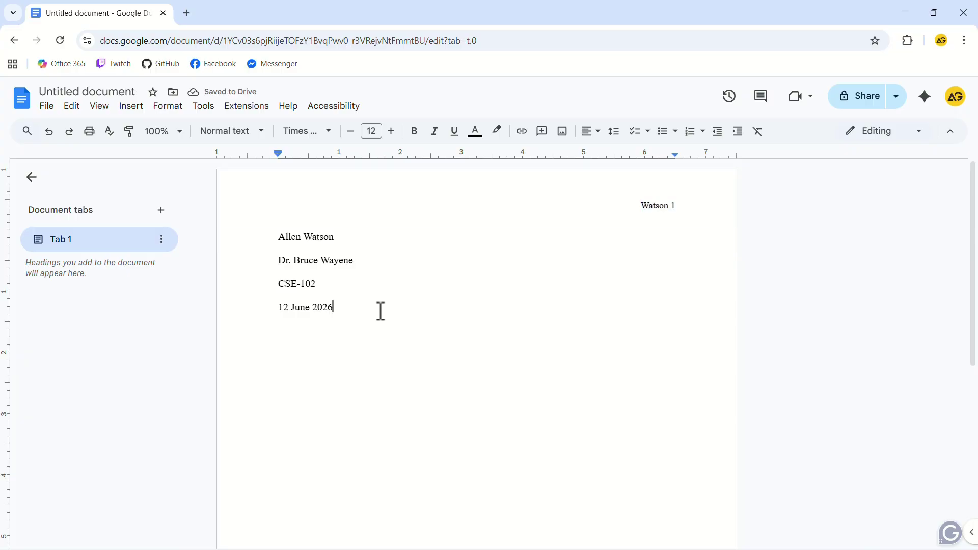
key(Return)
click(591, 131)
click(611, 154)
text(Format a MLA Style Document in Google Docs)
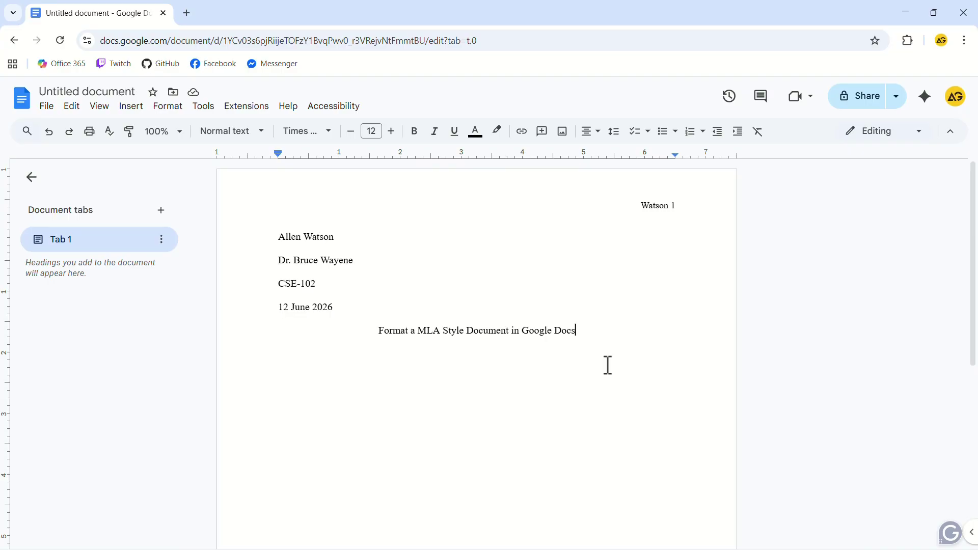
key(Return)
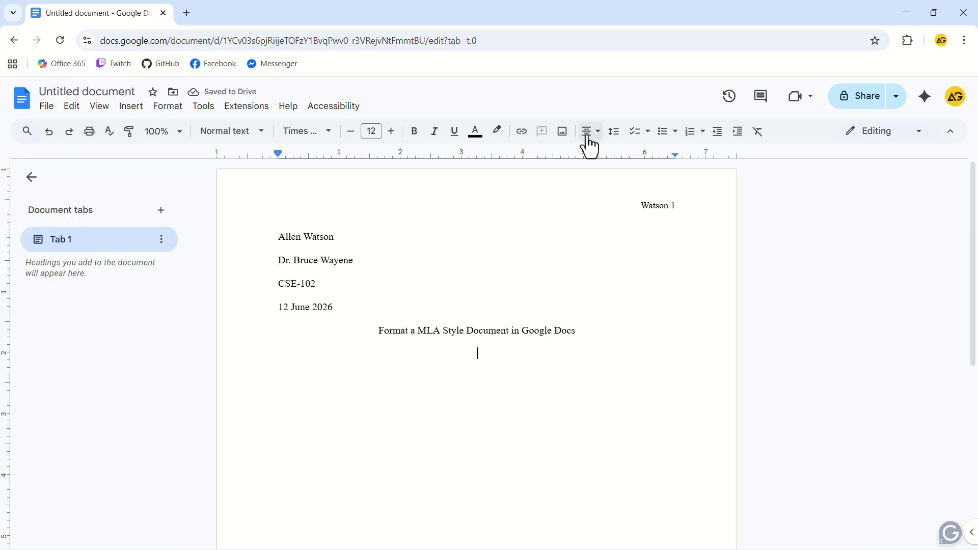
Paste the smart city essay paragraphs, left-aligned, below the title
click(590, 132)
click(592, 154)
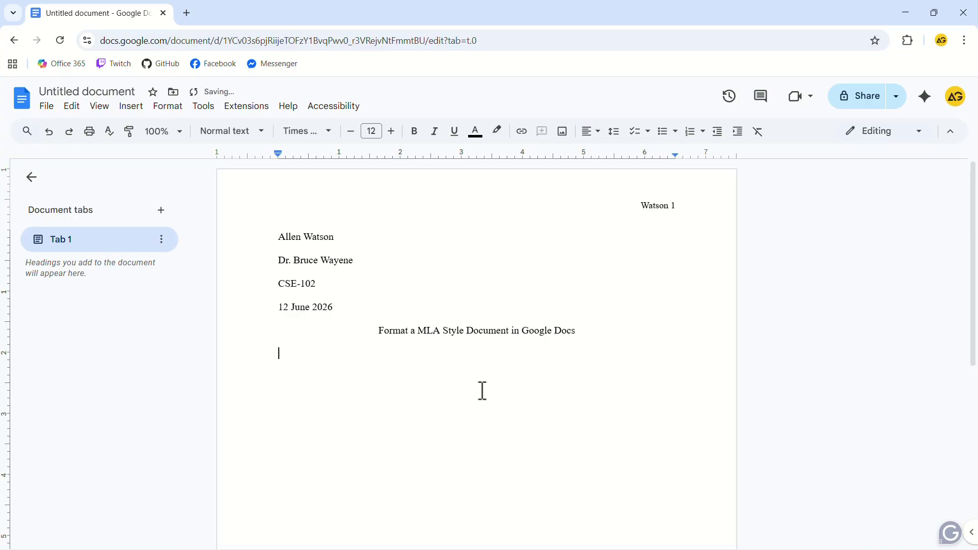
key(ctrl+v)
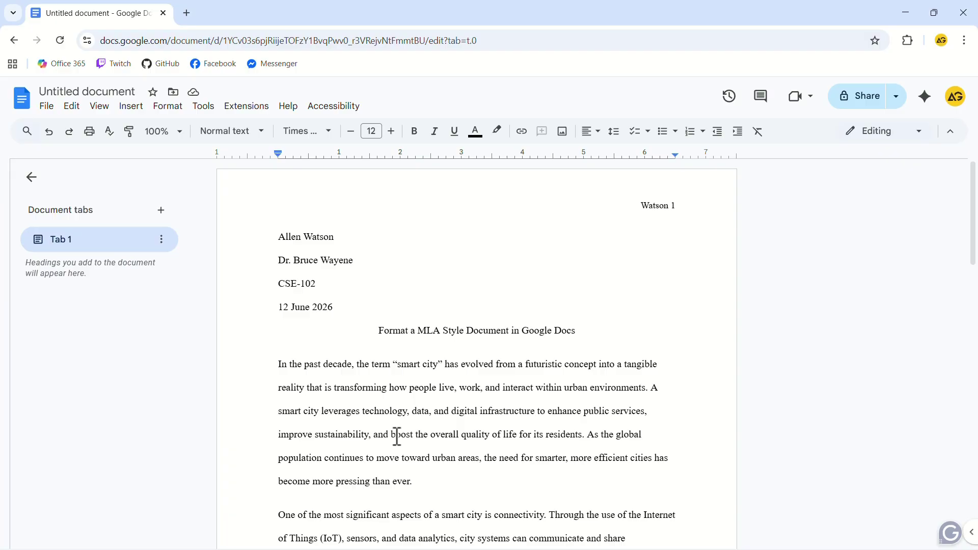
Give all body paragraphs a 0.5-inch first-line indent
click(279, 365)
key(ctrl+shift+End)
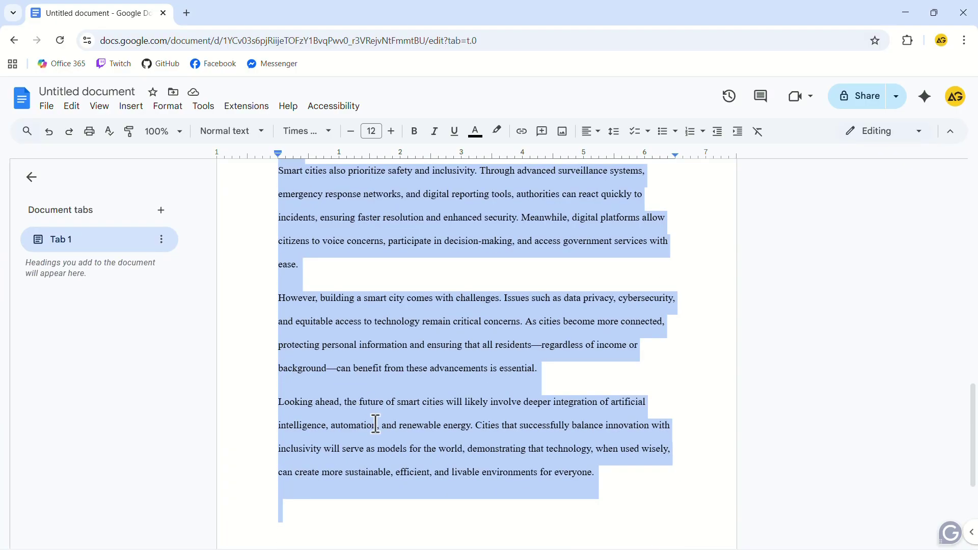
click(166, 107)
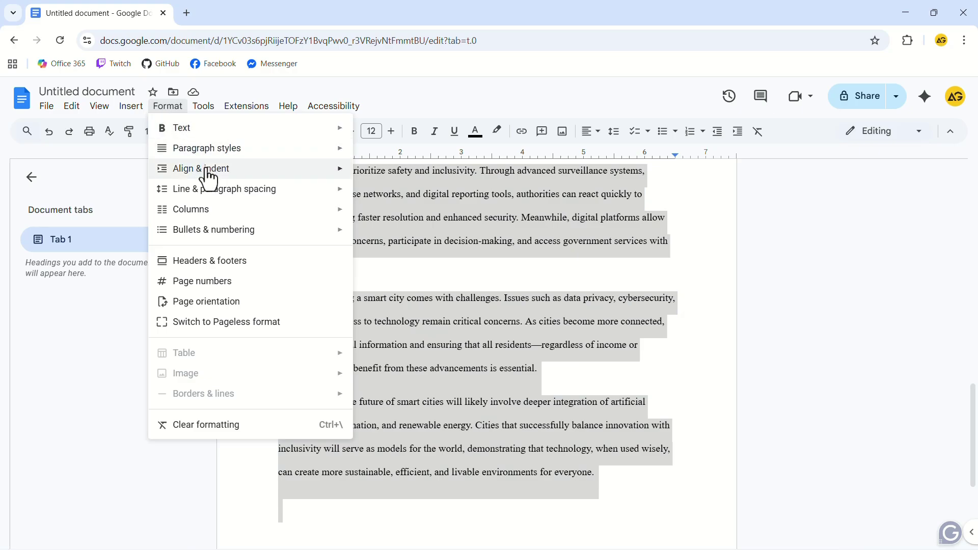
mouse_move(208, 179)
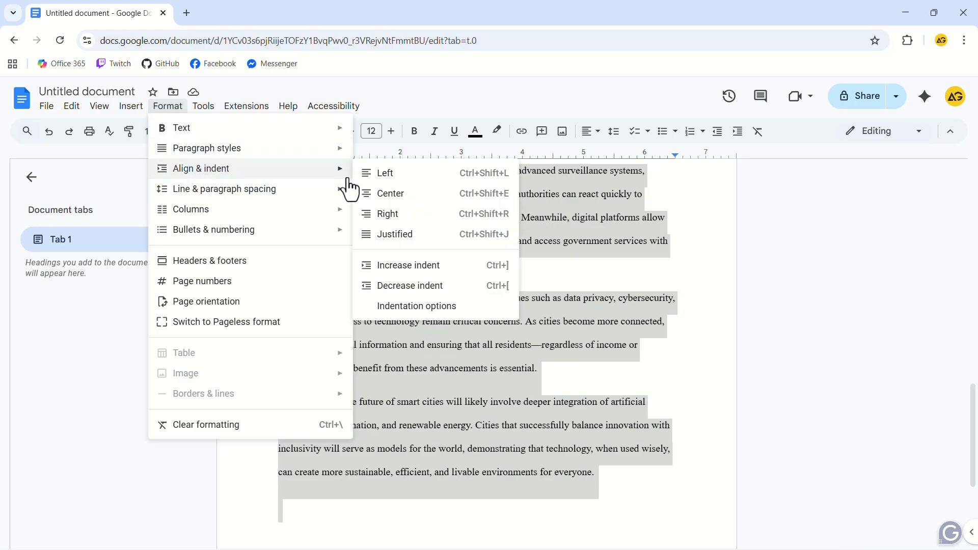
click(418, 308)
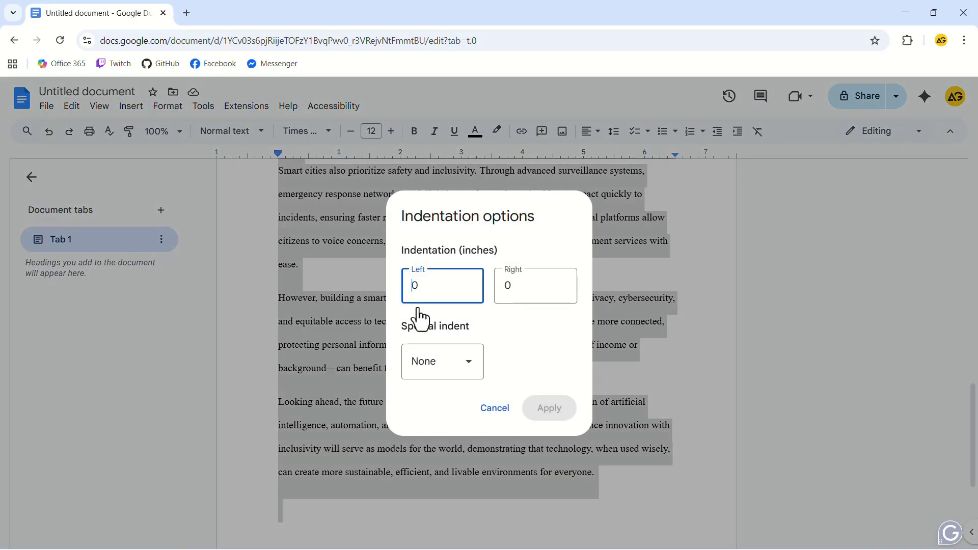
click(466, 365)
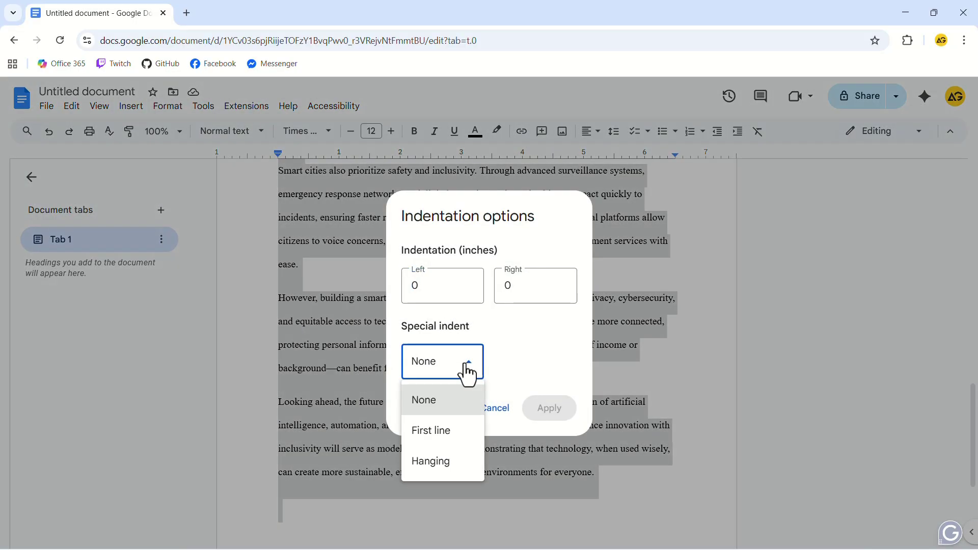
click(454, 434)
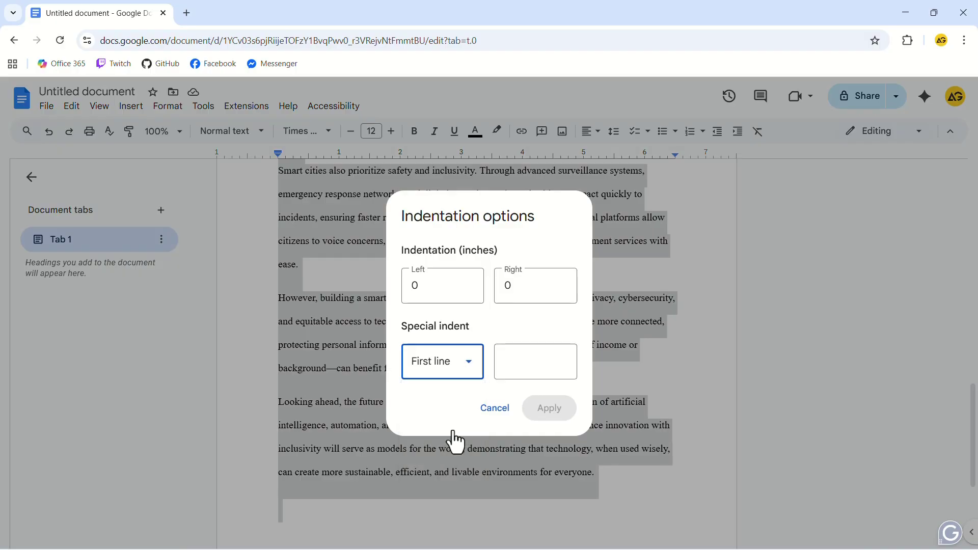
click(544, 362)
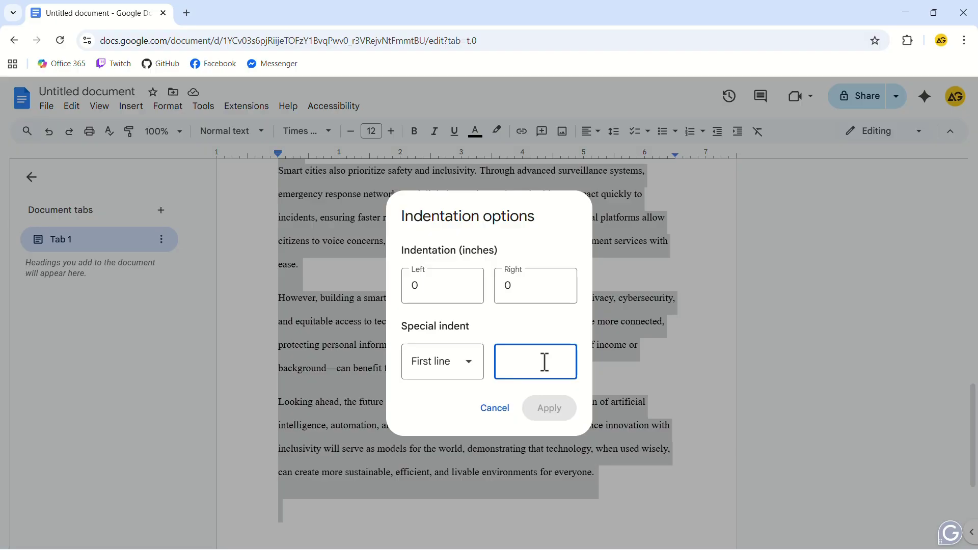
text(0.5)
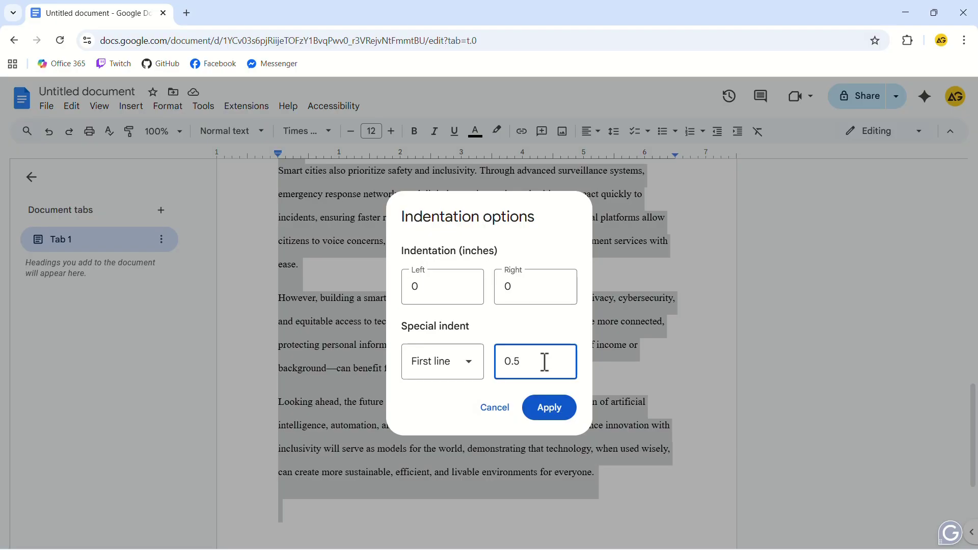
click(550, 407)
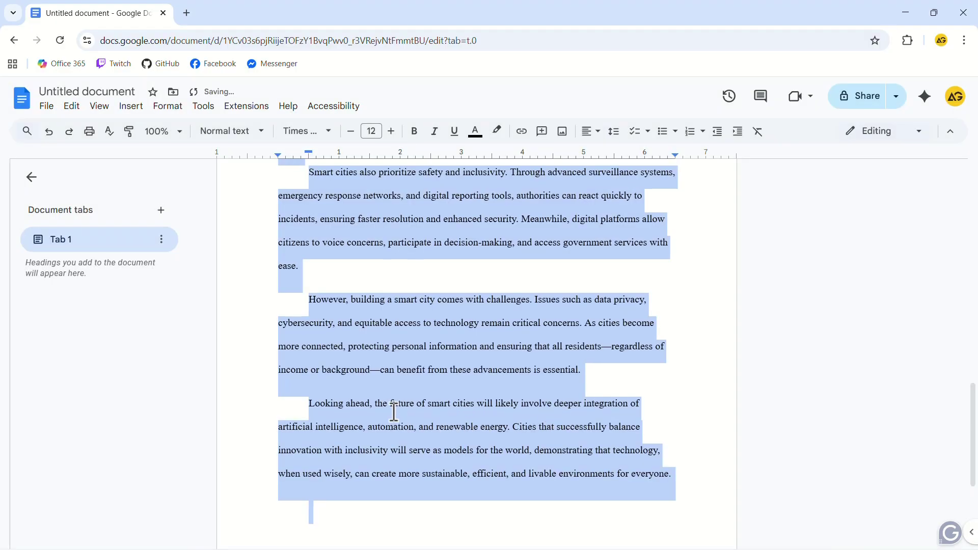
scroll(326, 387, up, 10)
click(320, 370)
scroll(317, 378, up, 4)
scroll(306, 382, down, 8)
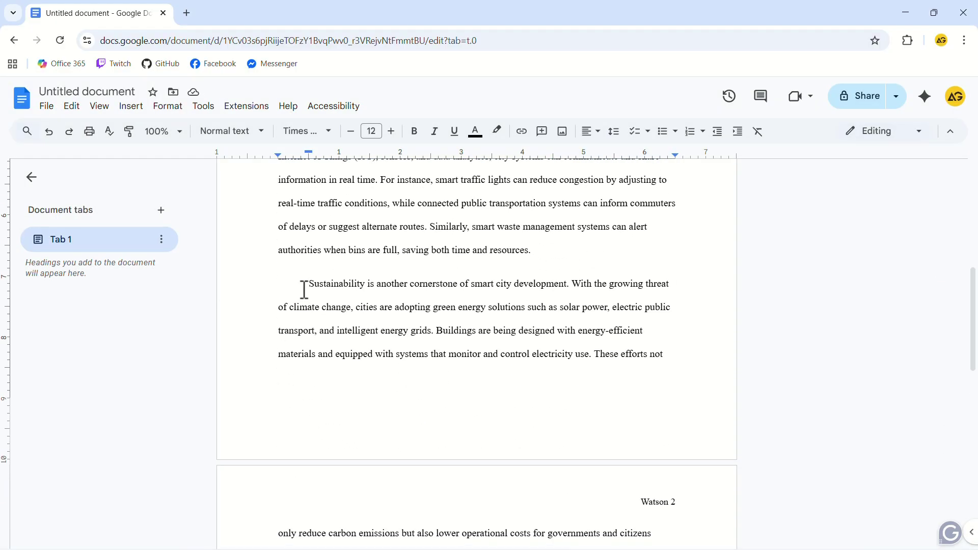
scroll(403, 462, up, 8)
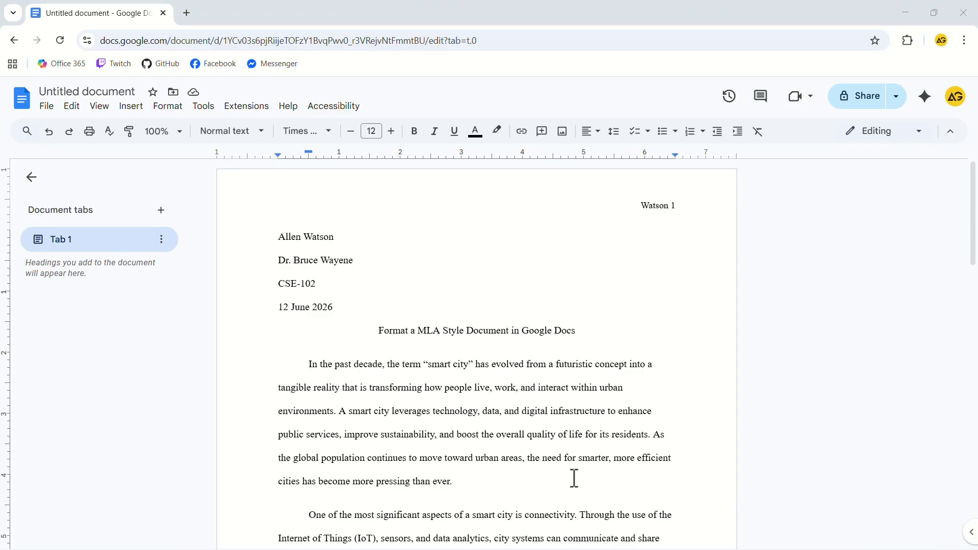
Download the paper as a PDF document, Untitled document.pdf
click(47, 108)
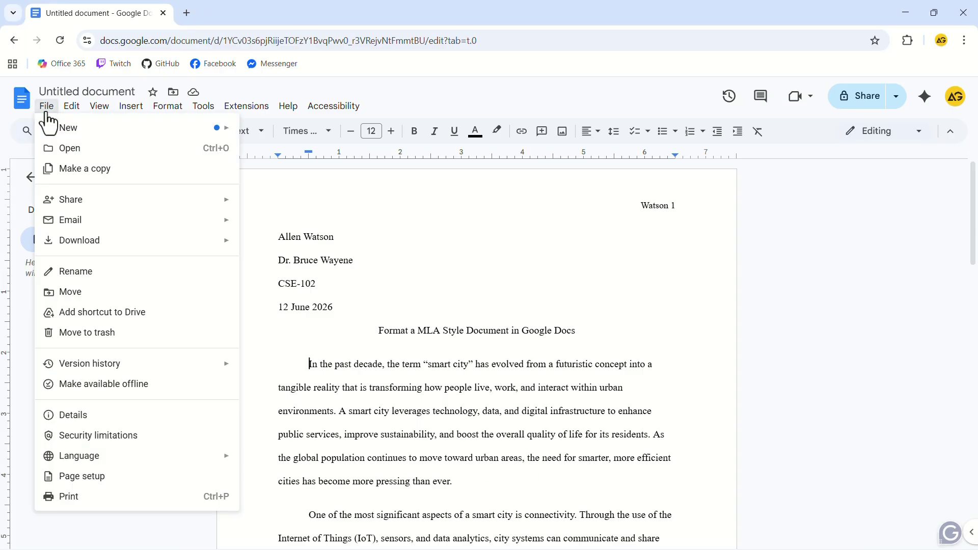
mouse_move(109, 203)
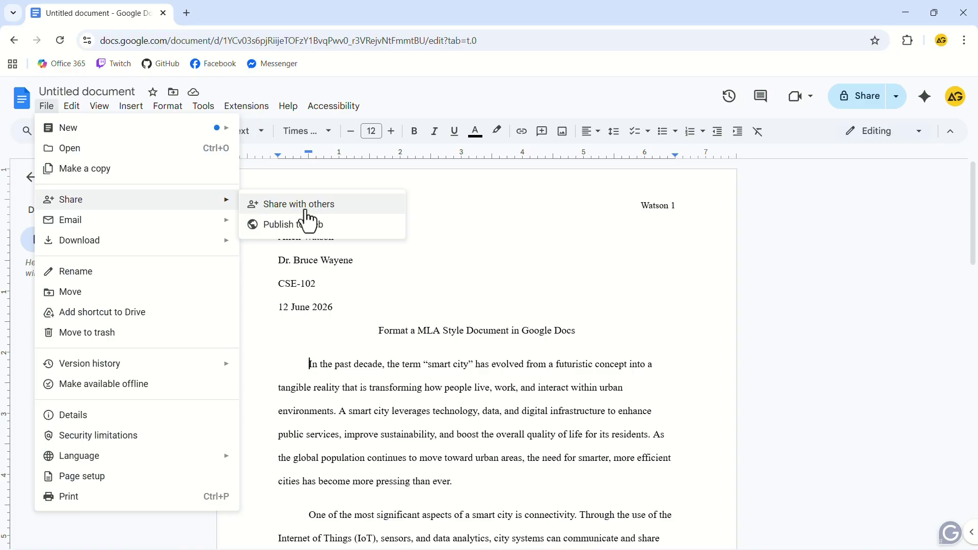
mouse_move(138, 251)
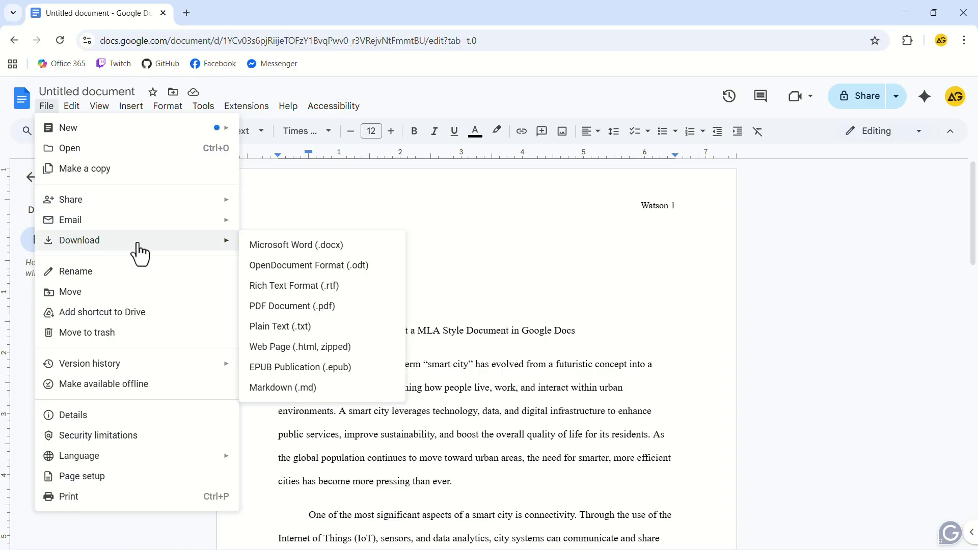
click(288, 307)
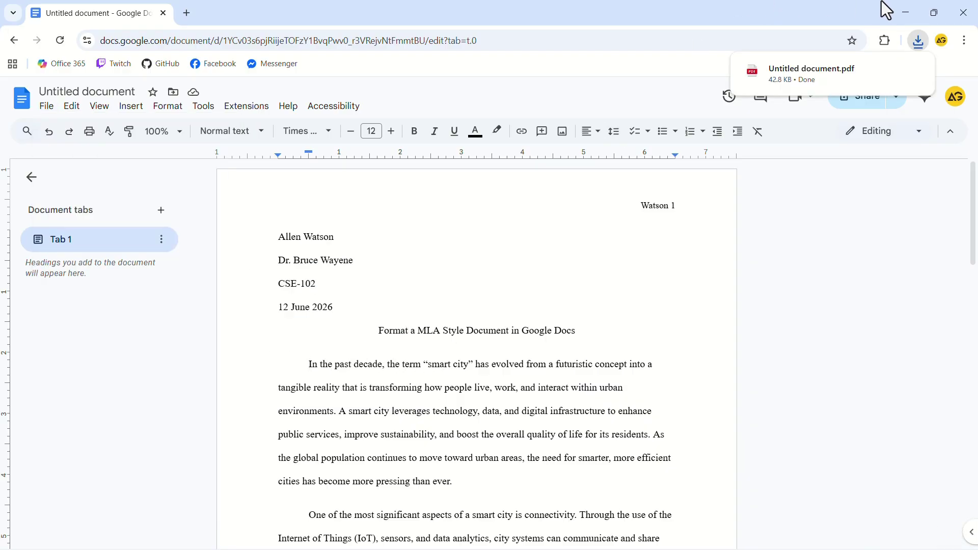
Open Untitled document.pdf from the desktop in Edge and scroll through its two pages
click(905, 12)
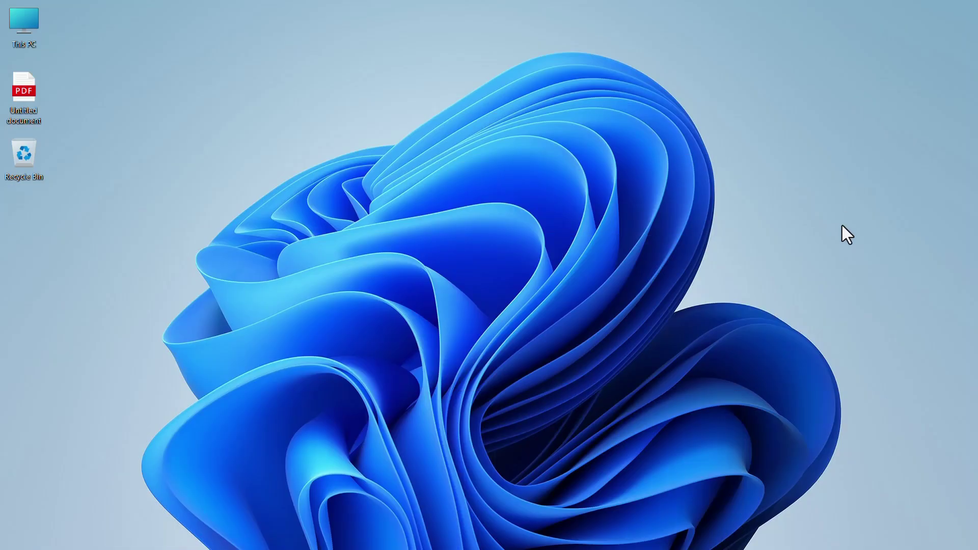
double_click(36, 93)
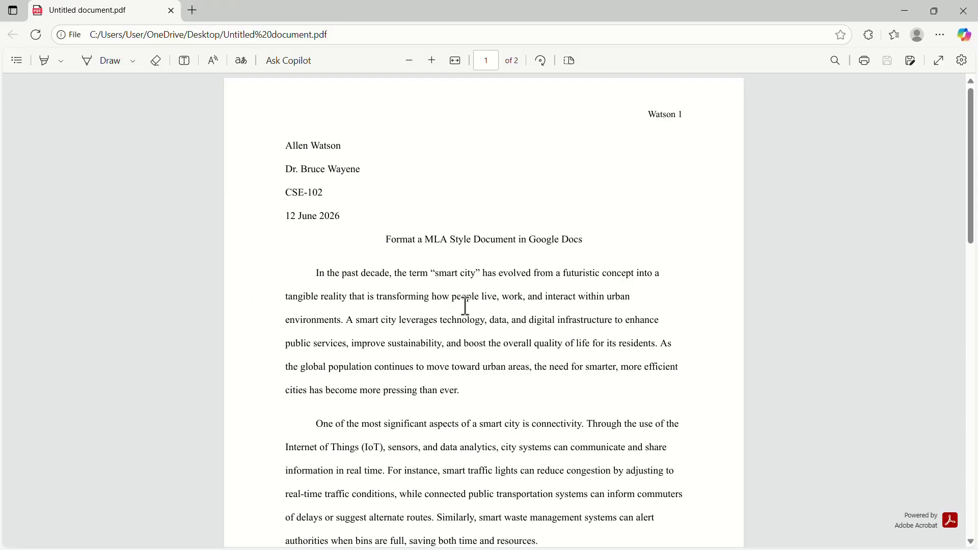
scroll(456, 306, down, 15)
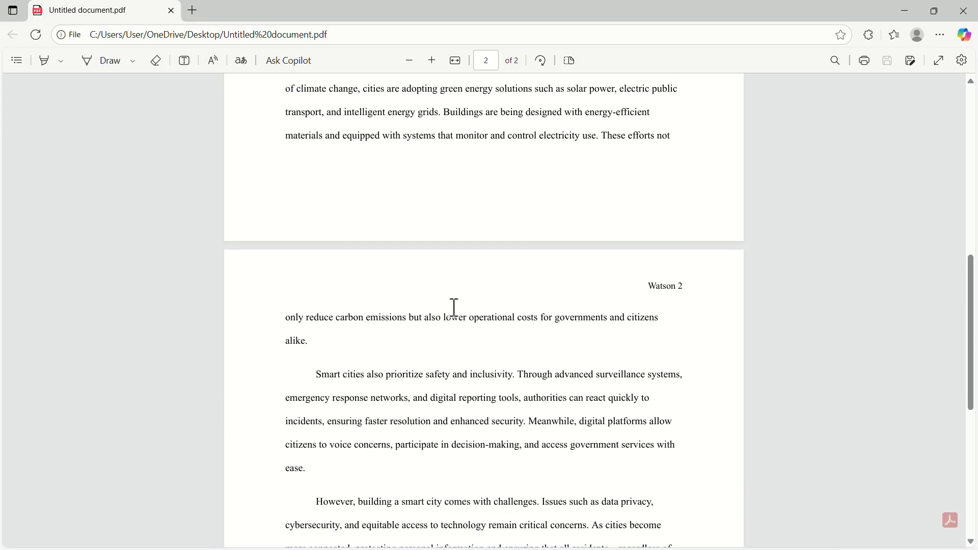
scroll(398, 354, up, 15)
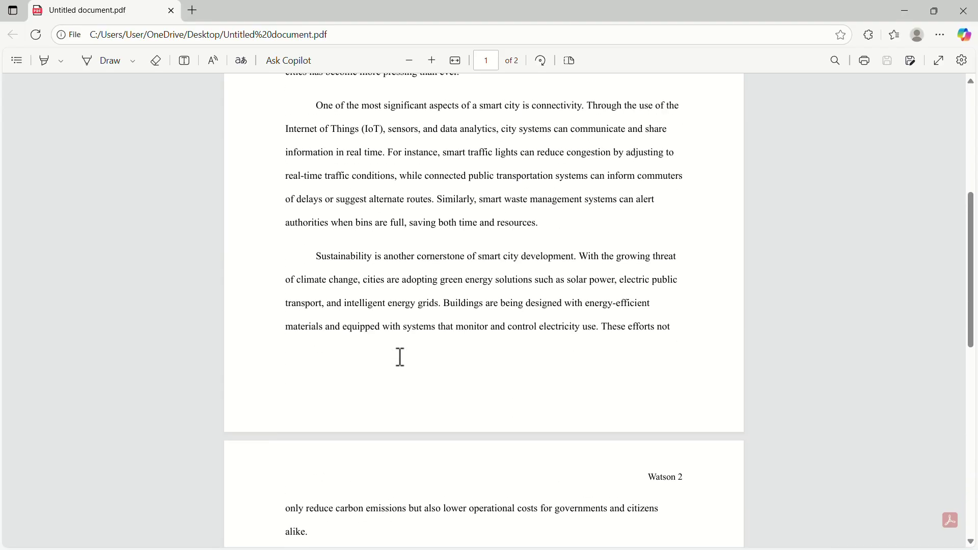